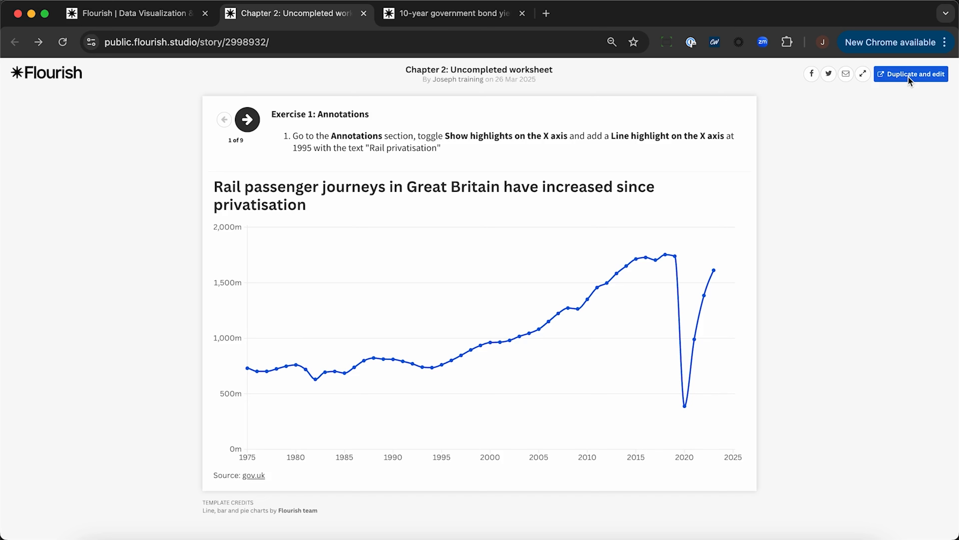
Step: Duplicate the "Chapter 2: Uncompleted worksheet" story for editing and open its Exercise 1 visualisation in a separate tab
click(909, 77)
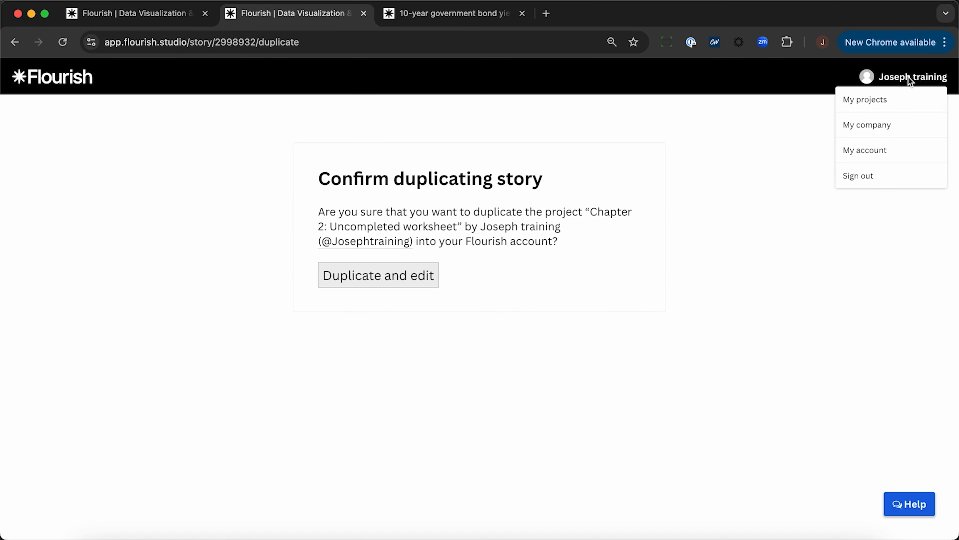
click(393, 278)
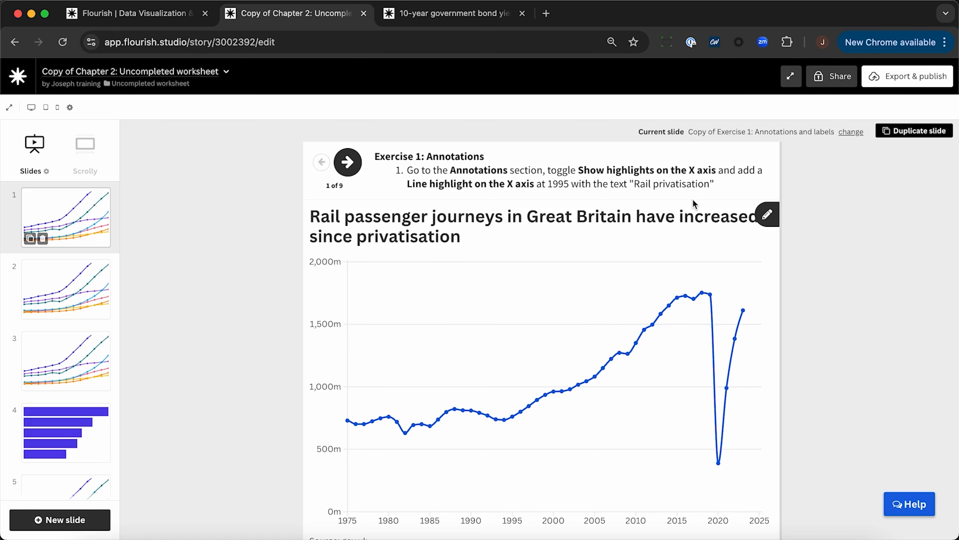
right_click(733, 133)
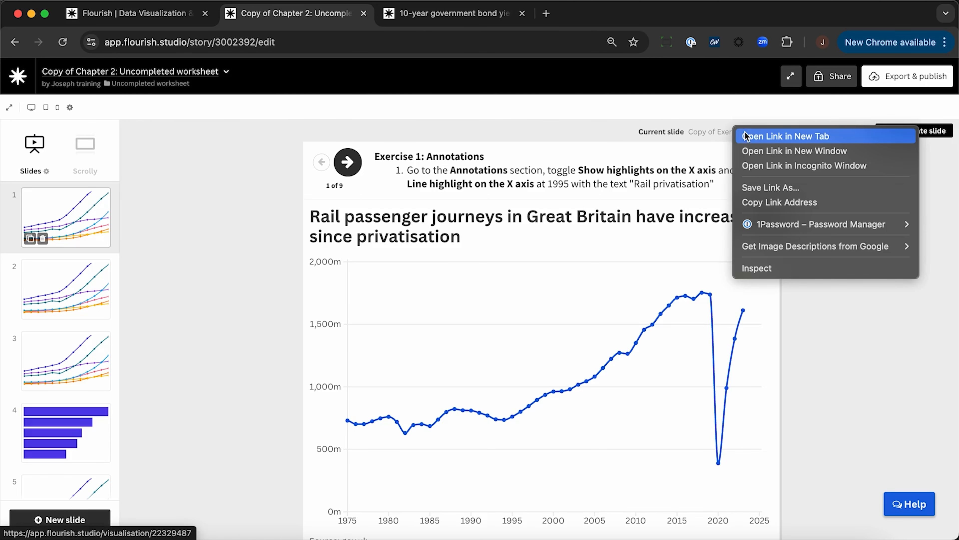
click(746, 137)
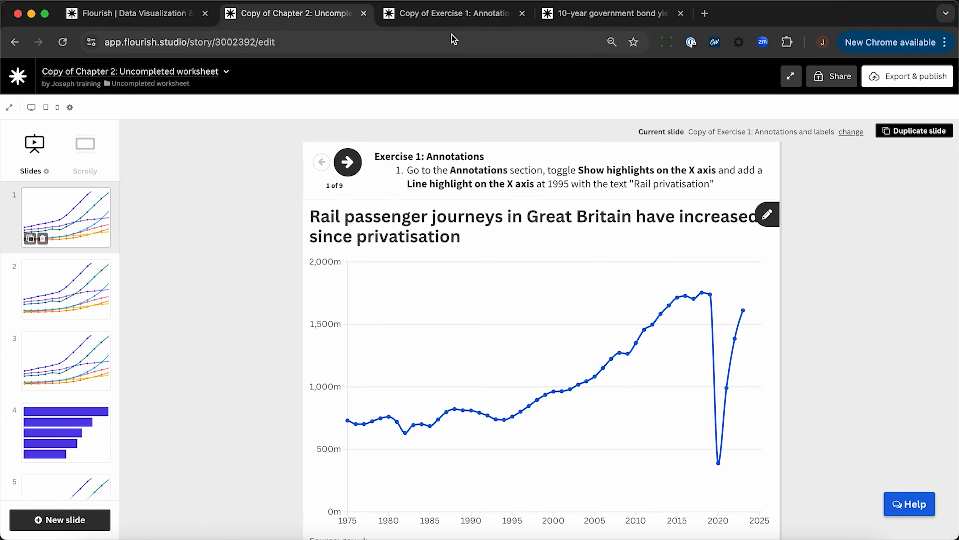
click(435, 14)
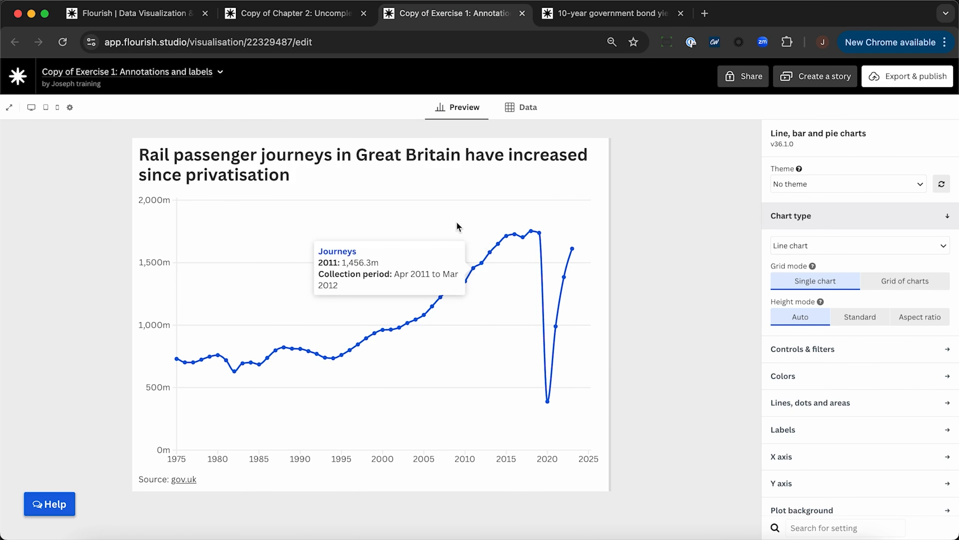
Step: Enable highlights on the x axis and add the line highlight "Rail privatisation :: 1994"
scroll(854, 447, down, 8)
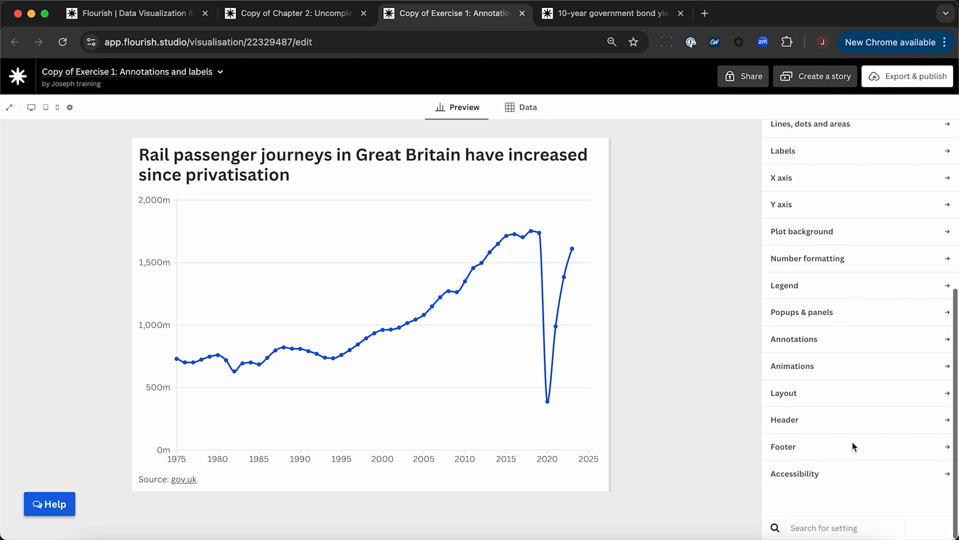
click(810, 339)
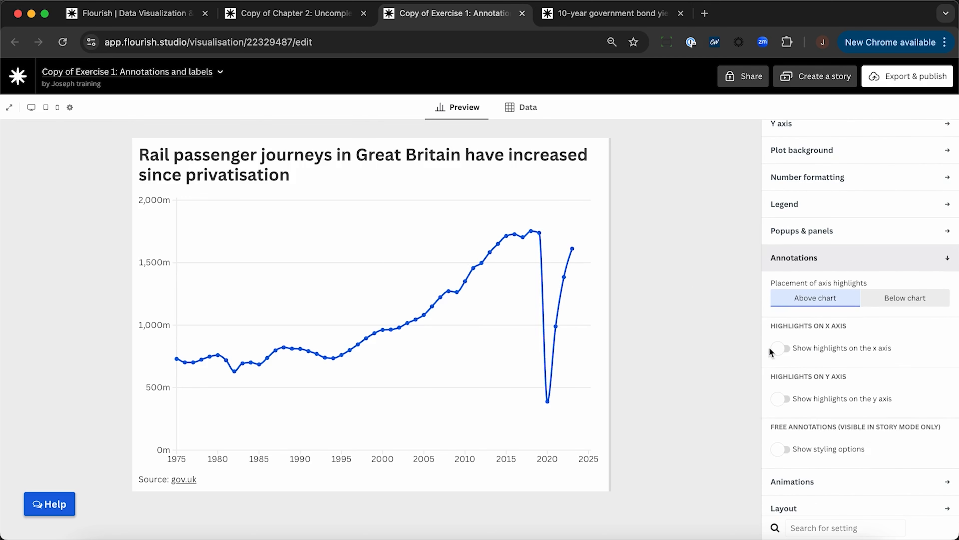
click(780, 347)
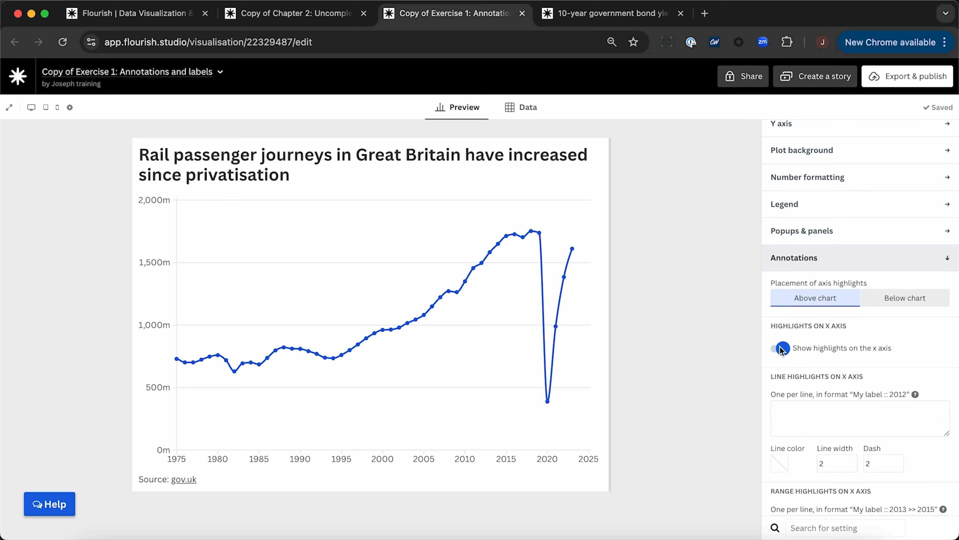
scroll(780, 346, down, 2)
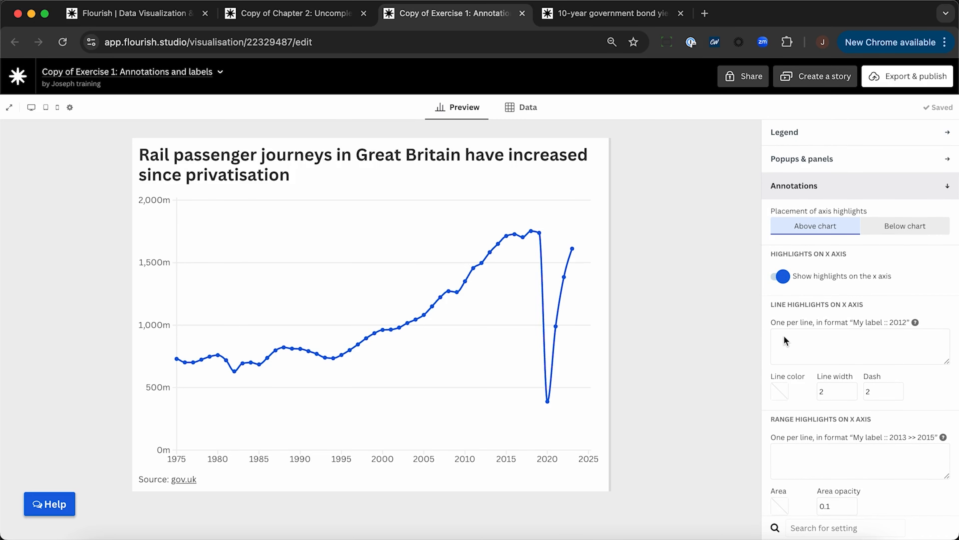
click(785, 336)
text(Rail privatisation :: 1994)
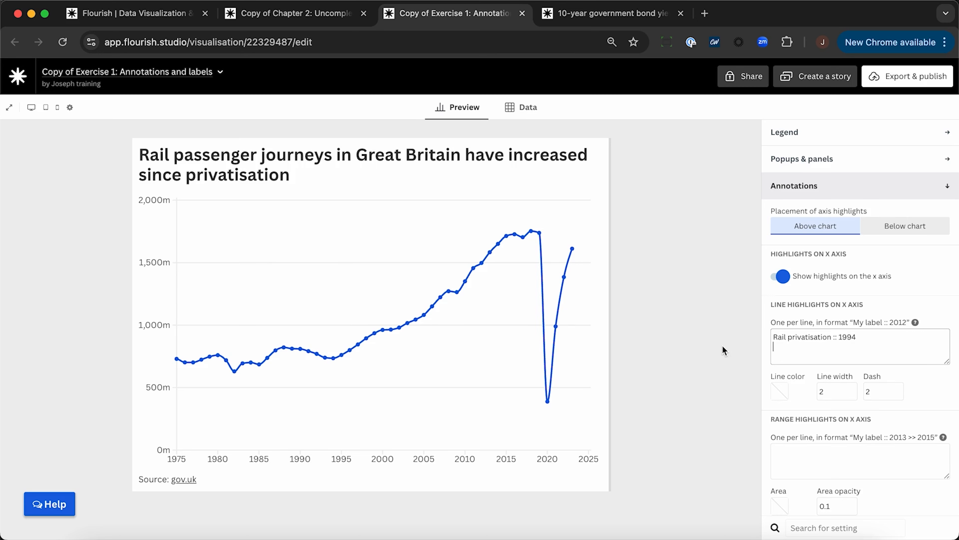
Step: Set the x-axis highlight label's max width to 6 and make the label horizontal
scroll(793, 364, down, 1)
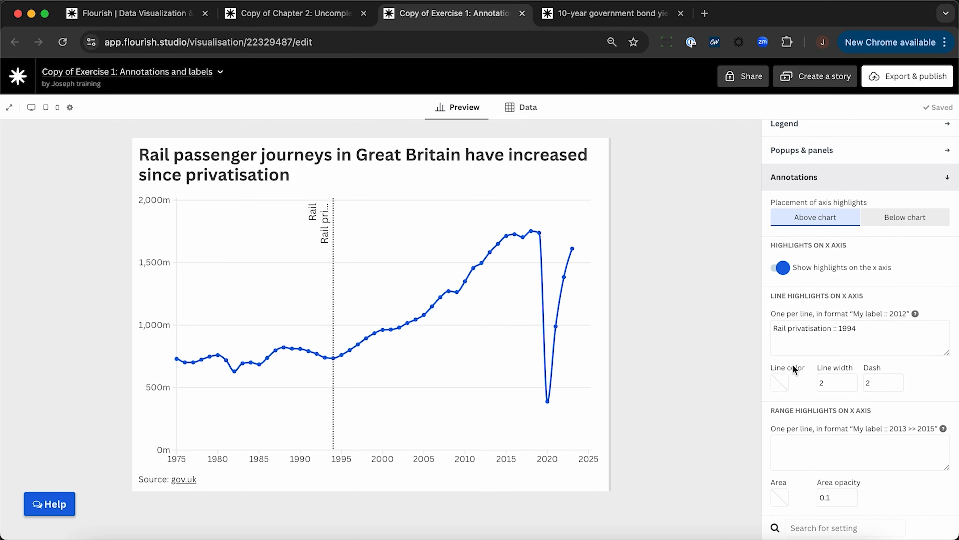
scroll(792, 364, down, 10)
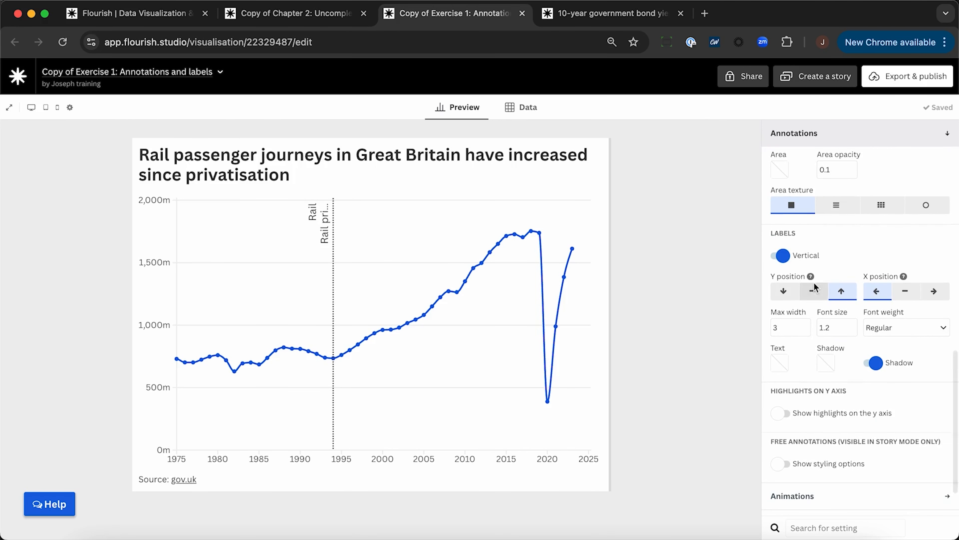
double_click(782, 330)
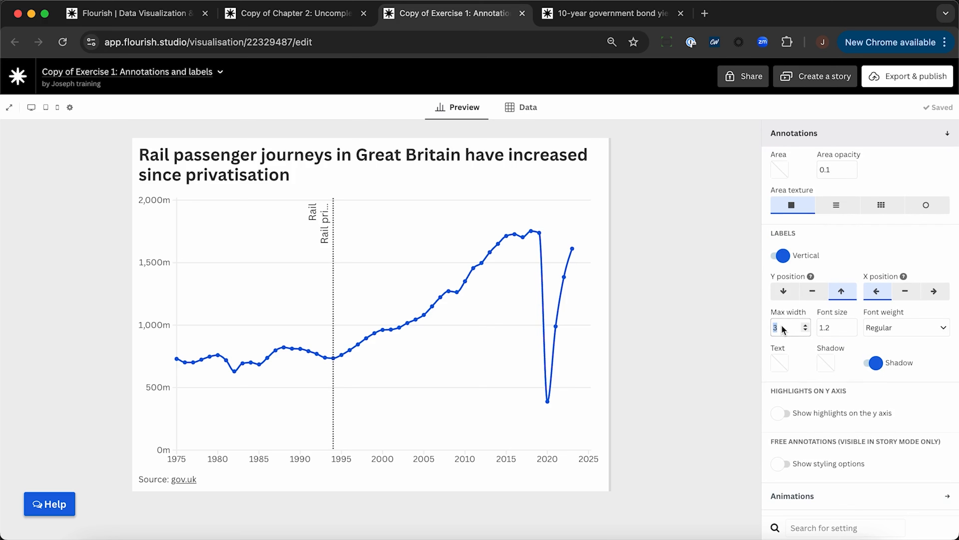
text(6)
click(716, 337)
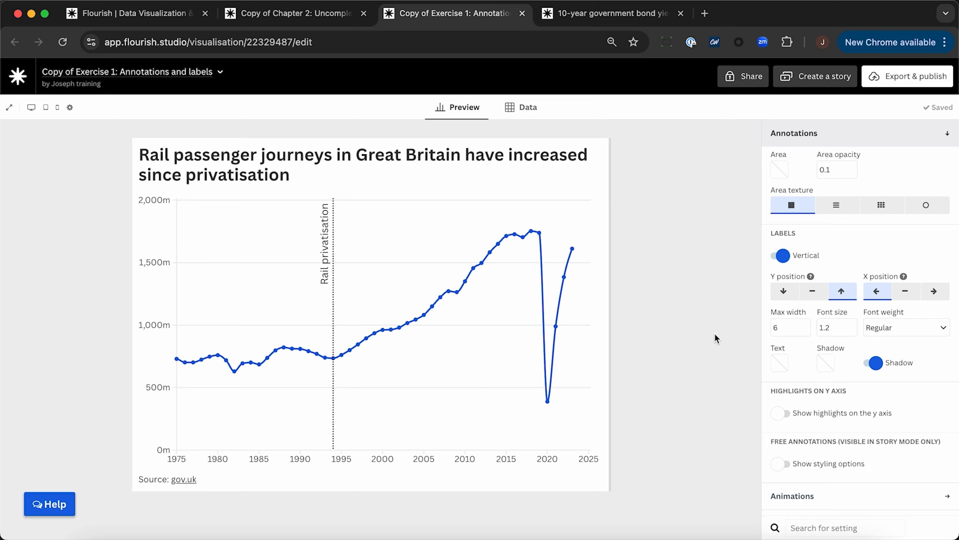
click(780, 257)
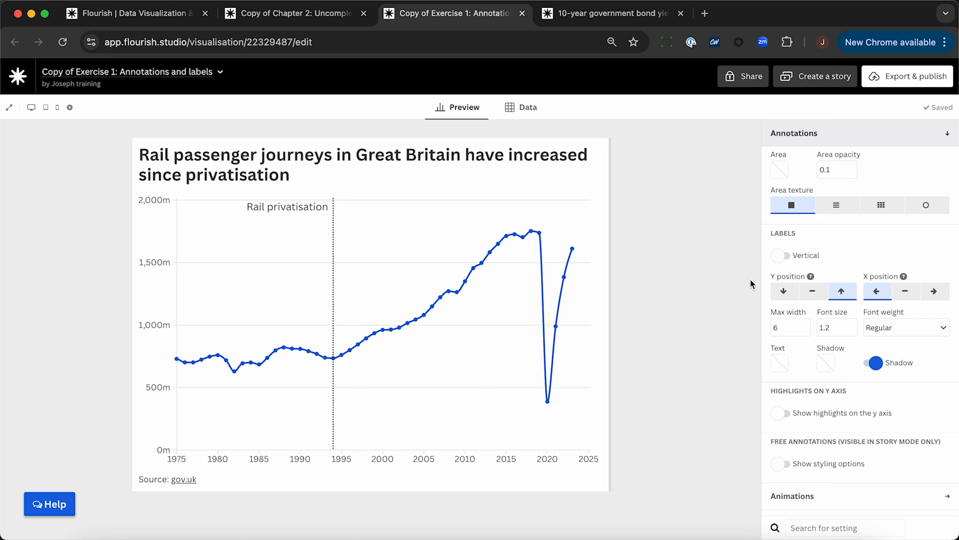
Step: Try the highlight label at the bottom and centred on the line, returning it to the top and left of the line
click(784, 292)
click(841, 291)
click(907, 293)
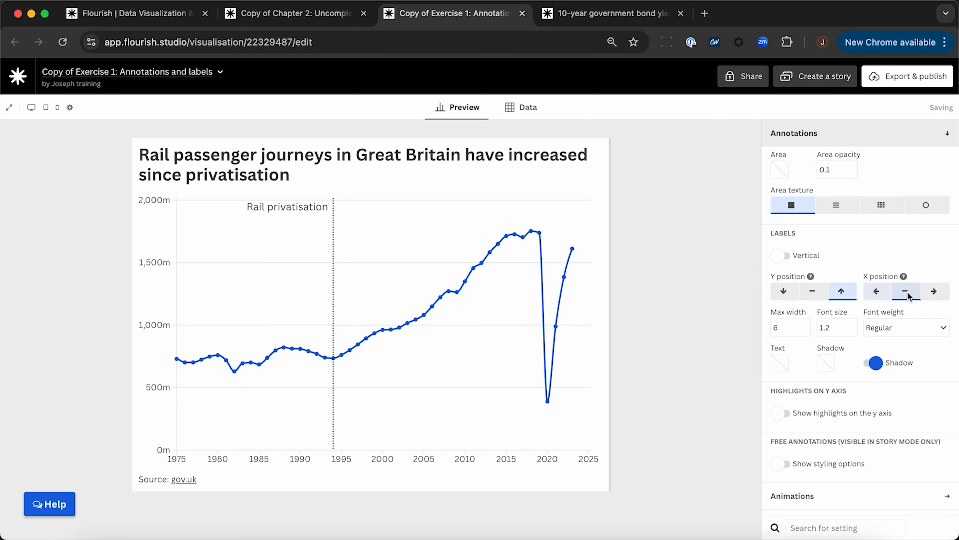
click(875, 294)
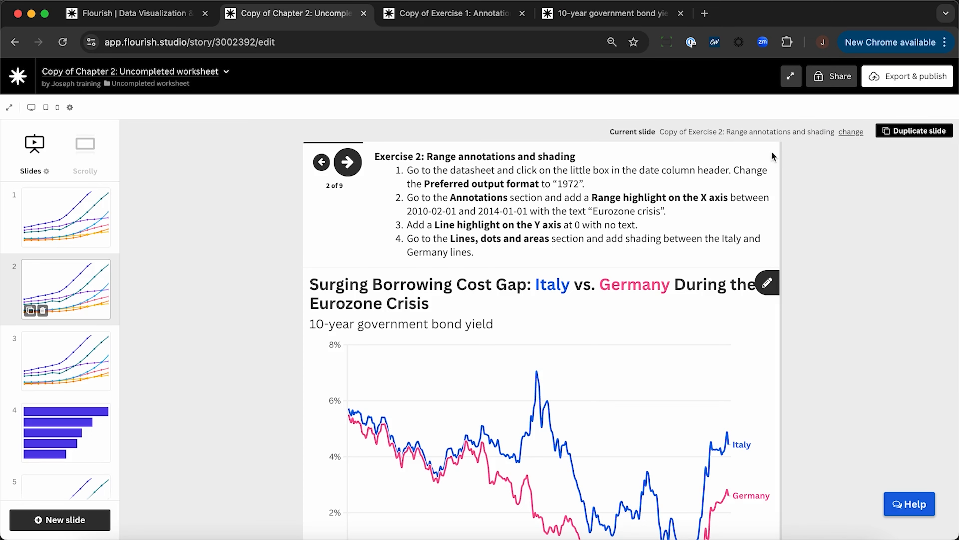
Step: Open the story's Exercise 2 visualisation, "Range annotations and shading", in a separate tab
right_click(732, 134)
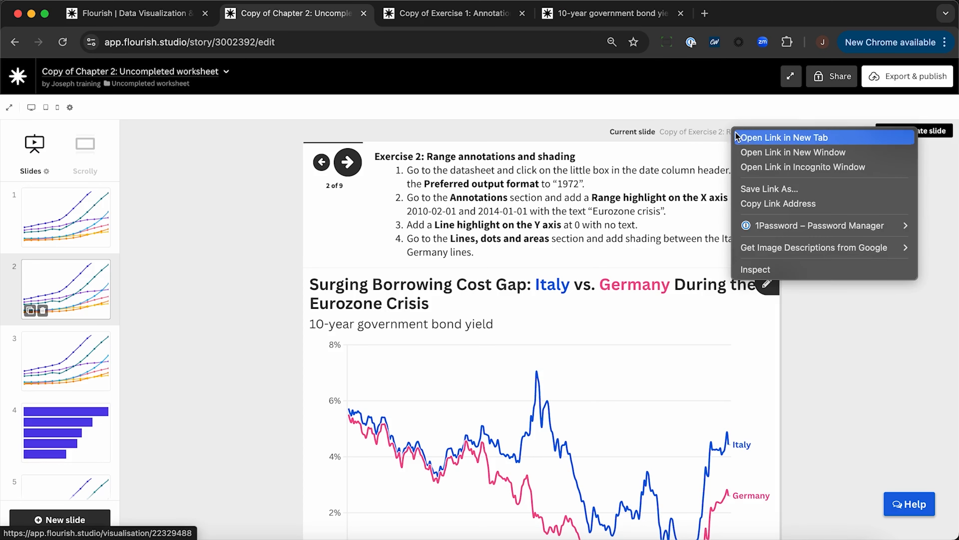
click(750, 139)
click(435, 14)
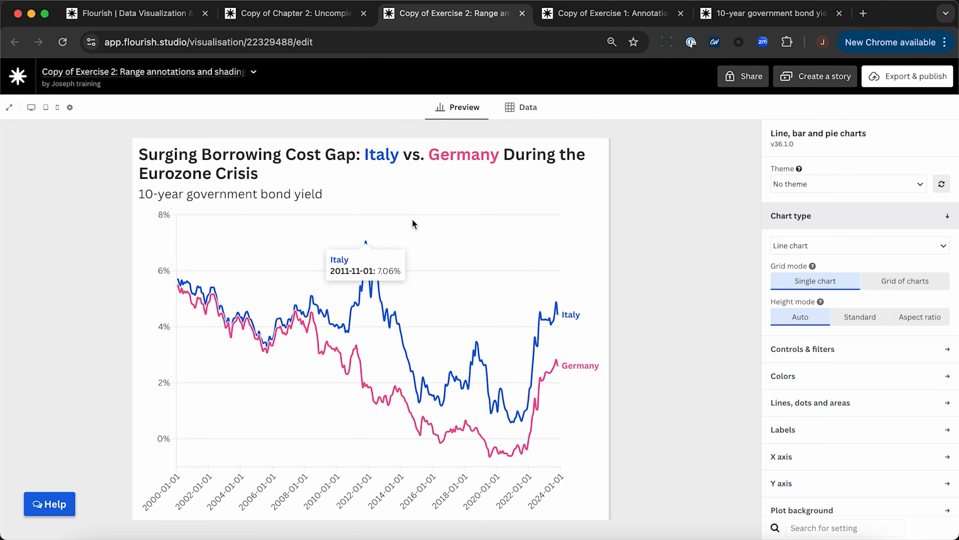
Step: Set the DATE column's preferred output format to 1972 in the chart's datasheet
click(523, 106)
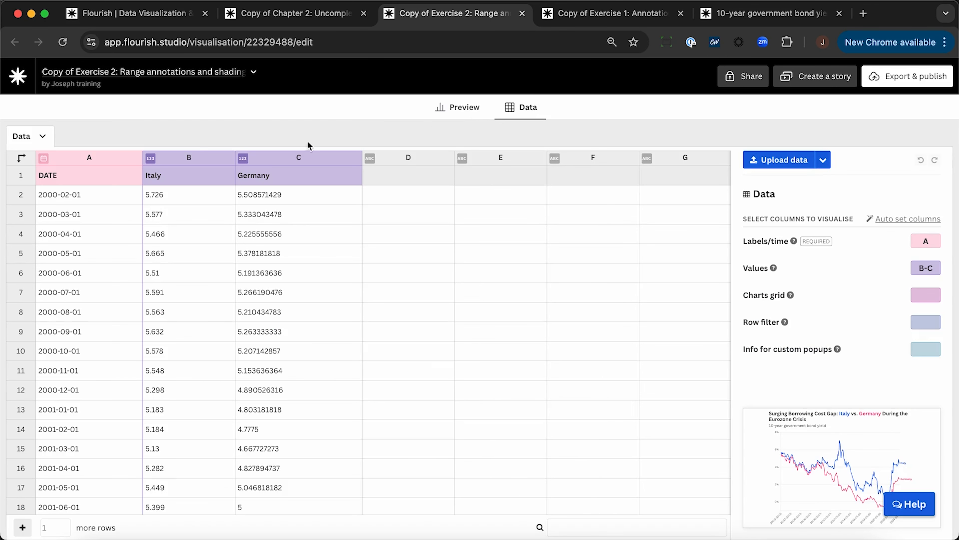
click(44, 159)
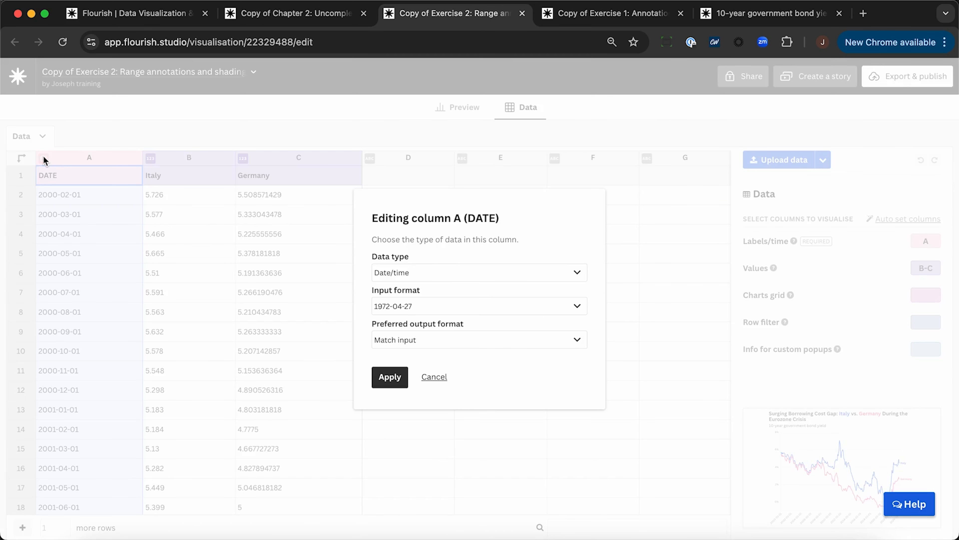
click(462, 336)
scroll(464, 395, down, 1)
scroll(465, 398, down, 8)
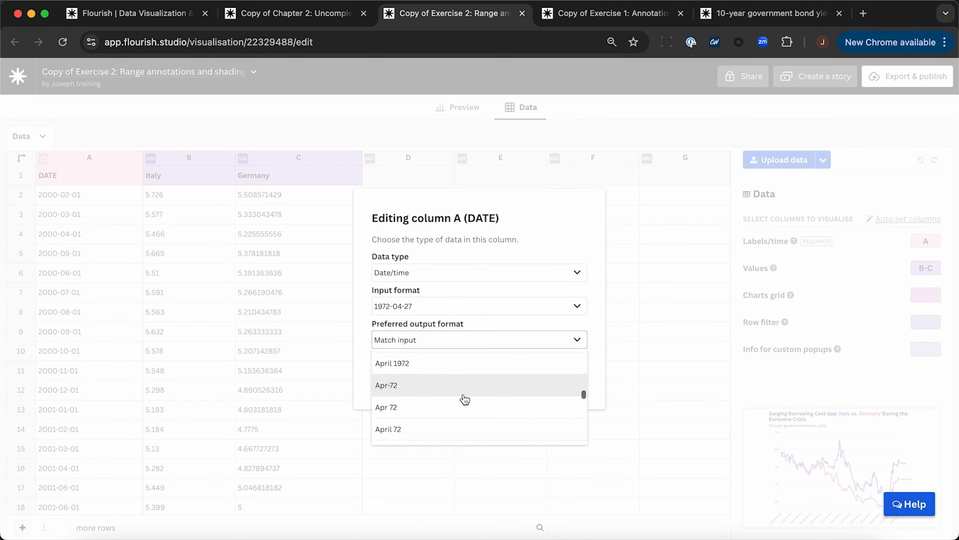
scroll(465, 400, down, 8)
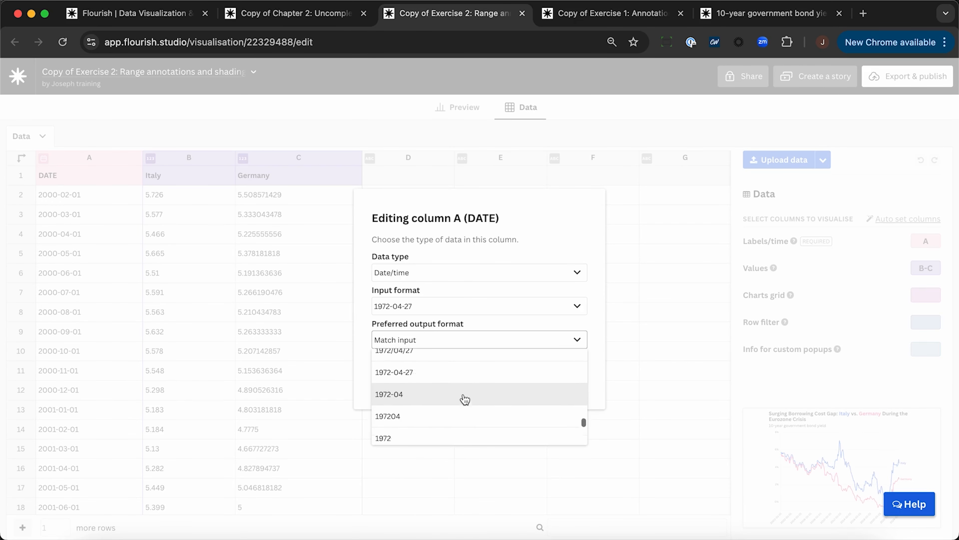
scroll(464, 399, down, 2)
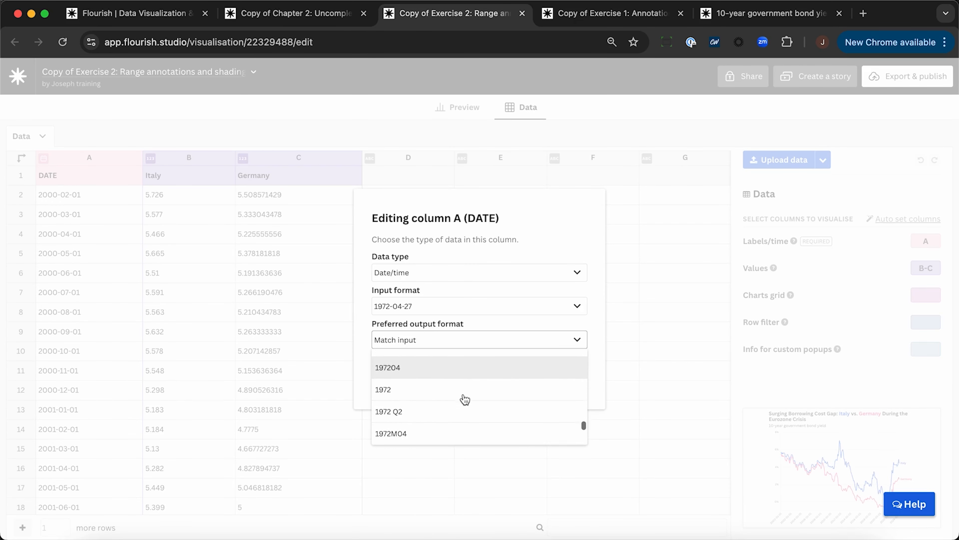
click(398, 389)
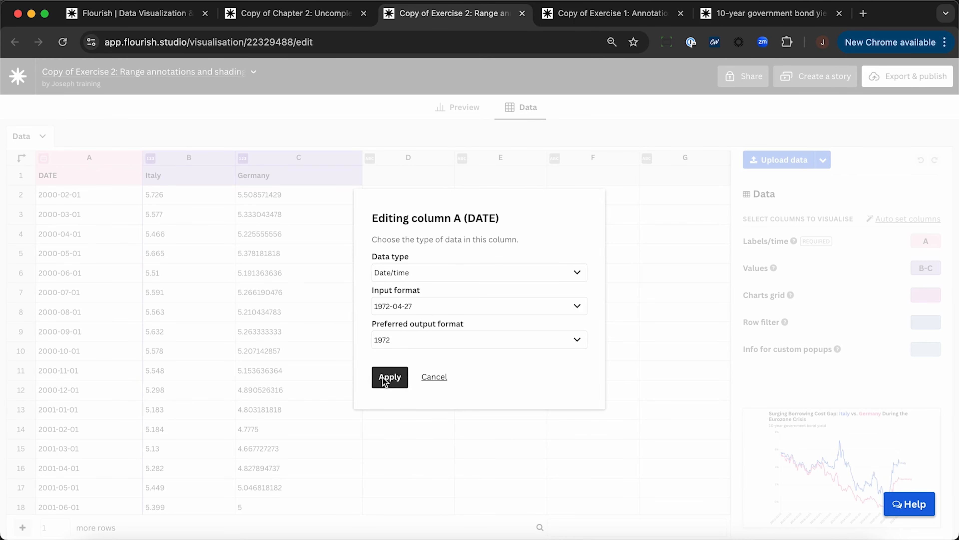
click(383, 378)
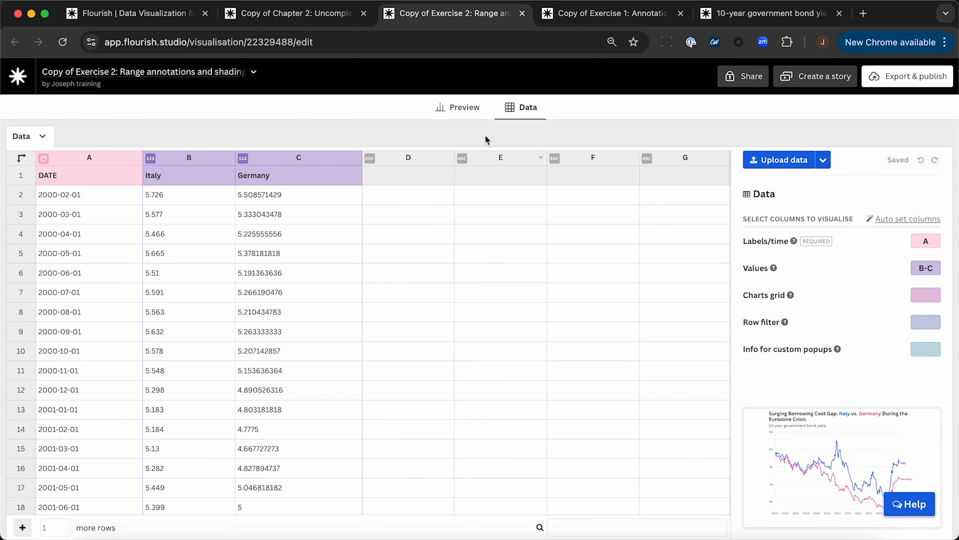
Step: Enable x-axis highlights in the chart preview and add the range highlight "Eurozone crisis :: 2010-02-01 >> 2014-01-01"
click(464, 107)
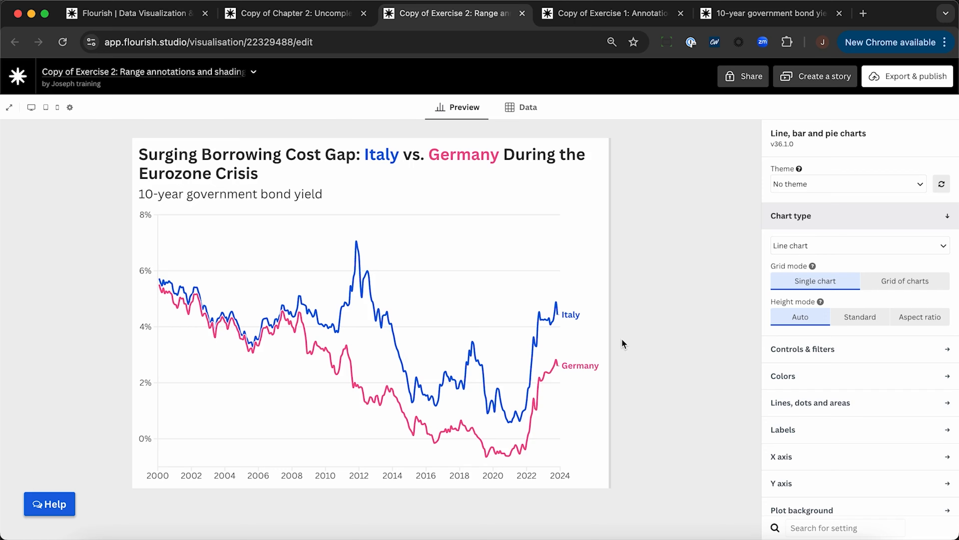
scroll(822, 435, down, 8)
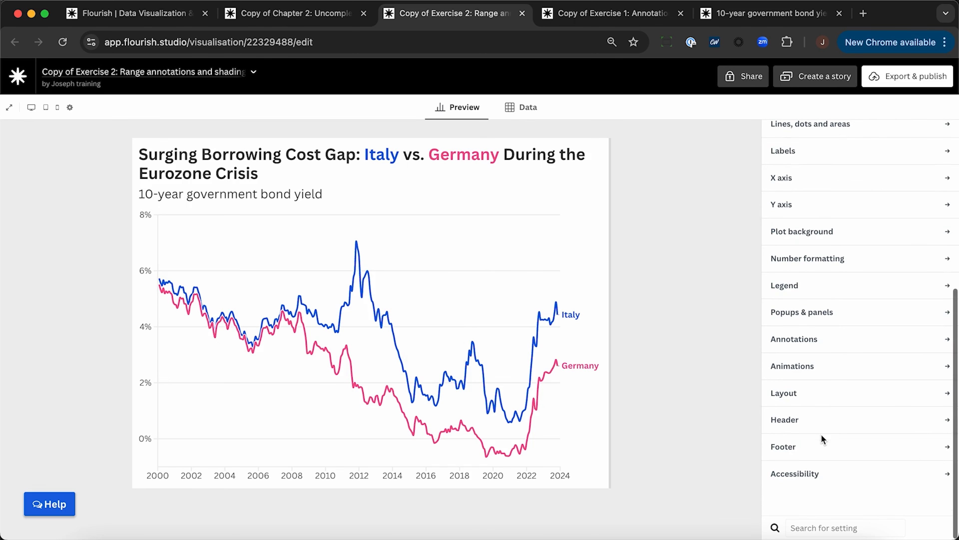
click(836, 345)
scroll(836, 343, down, 3)
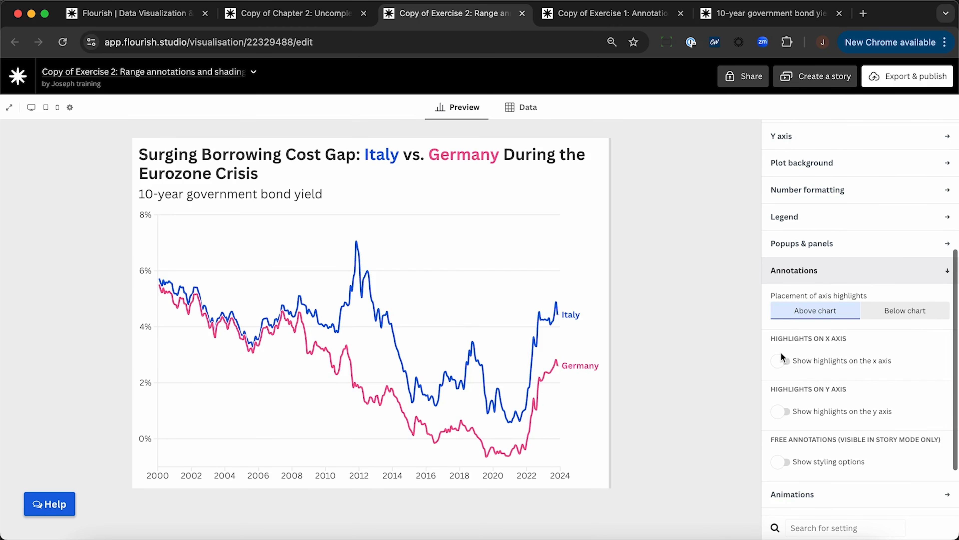
click(779, 362)
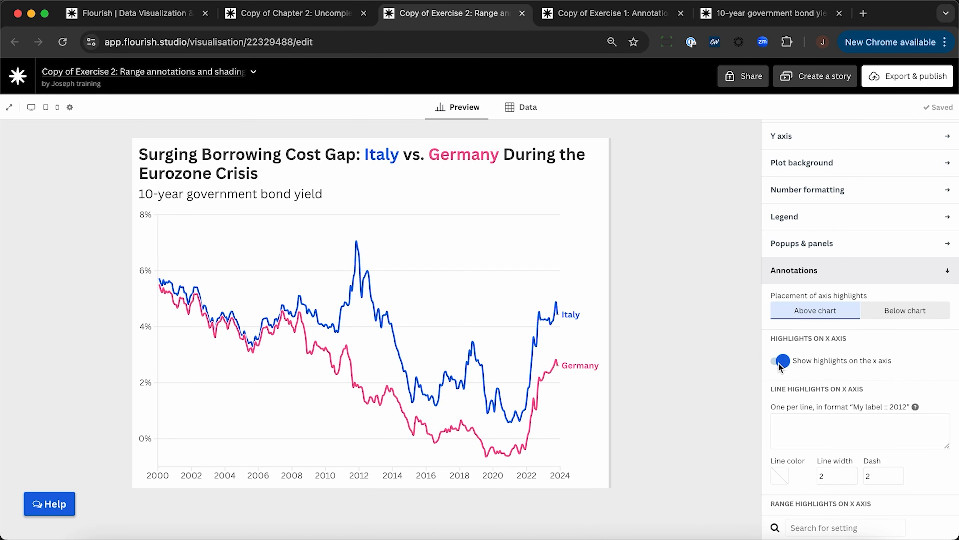
scroll(779, 367, down, 5)
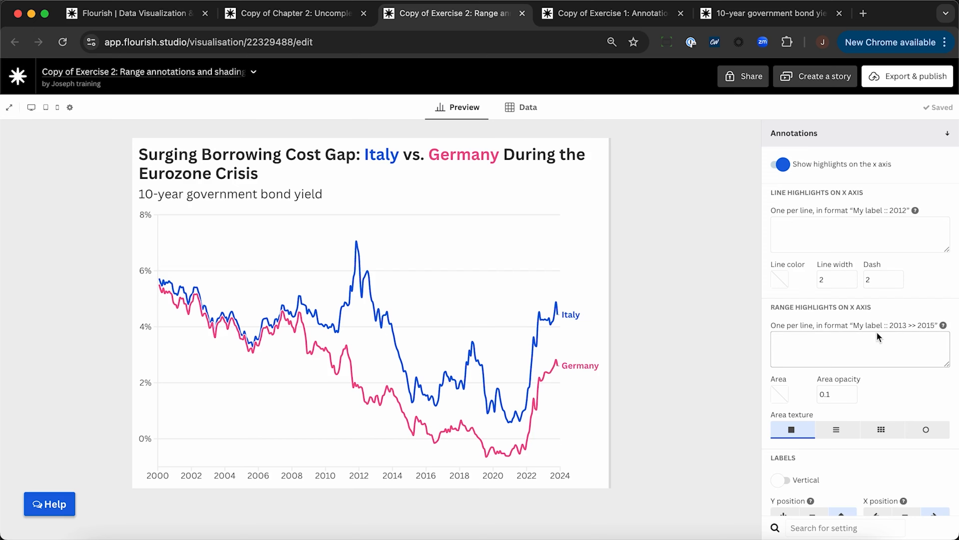
text(Eurozone crisis :: 2010-02-01 >> 2014-01-01)
click(740, 341)
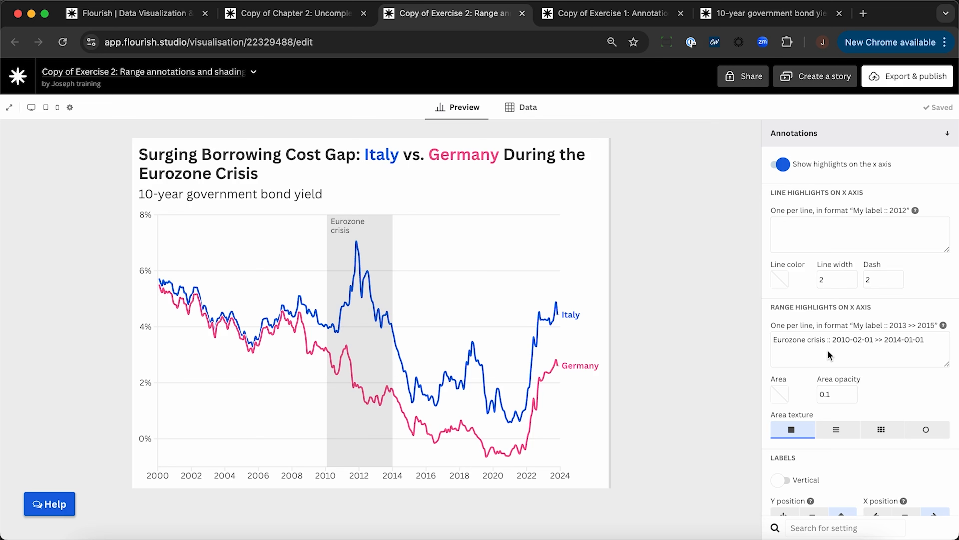
Step: Try a dark red area color for the Eurozone crisis range highlight
click(781, 395)
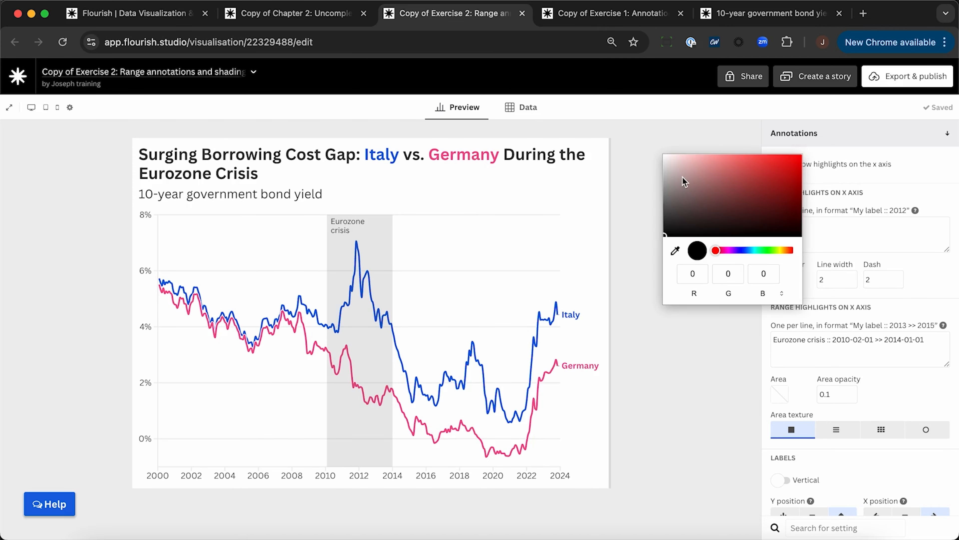
click(760, 186)
click(676, 483)
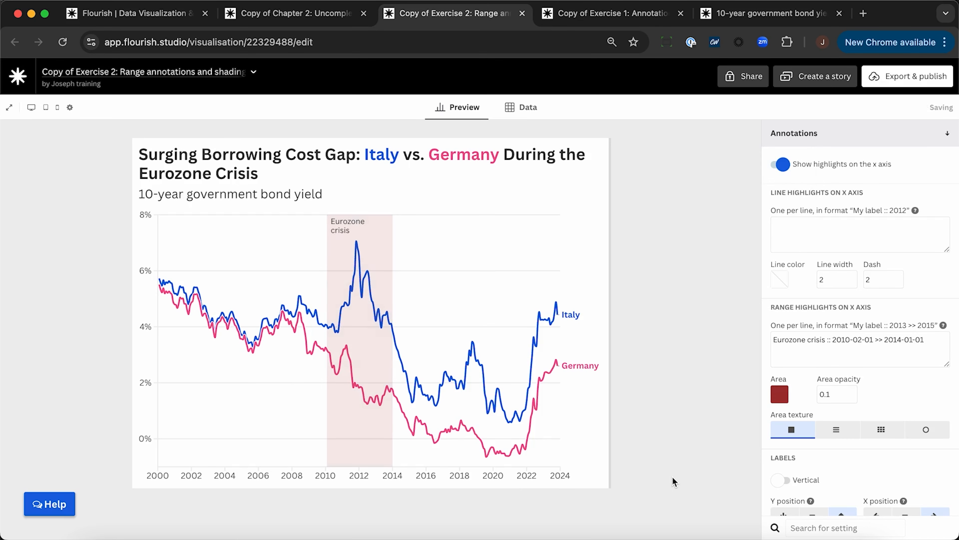
Step: Set the Eurozone crisis range highlight's area color to dark gray, RGB 46, 46, 46
click(778, 395)
click(667, 210)
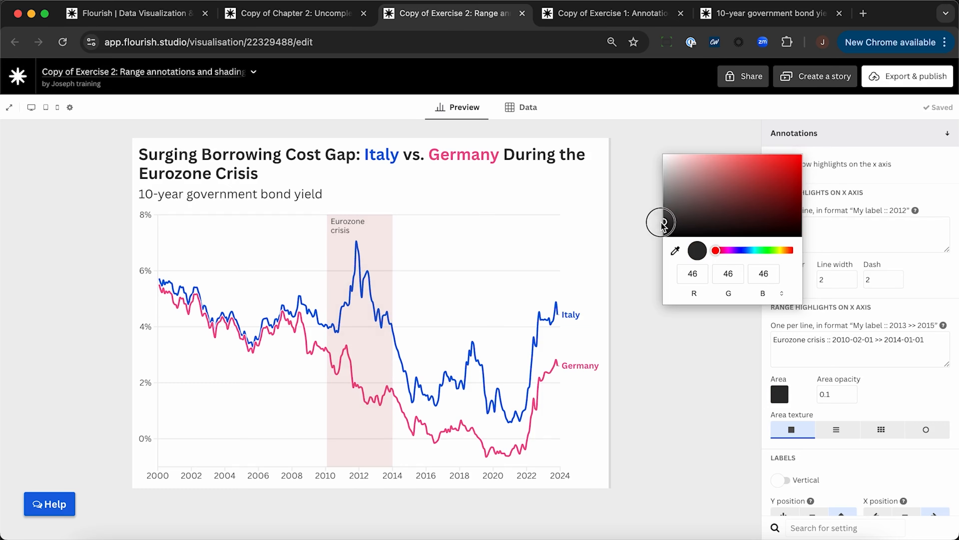
click(643, 246)
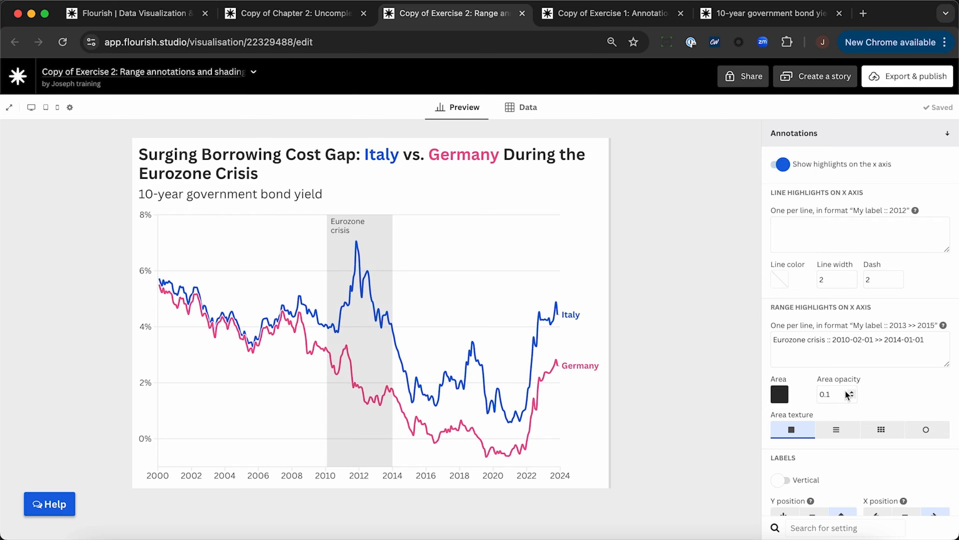
Step: Enable highlights on the y axis and add an unlabelled line highlight at 0 with ":: 0"
scroll(887, 381, down, 6)
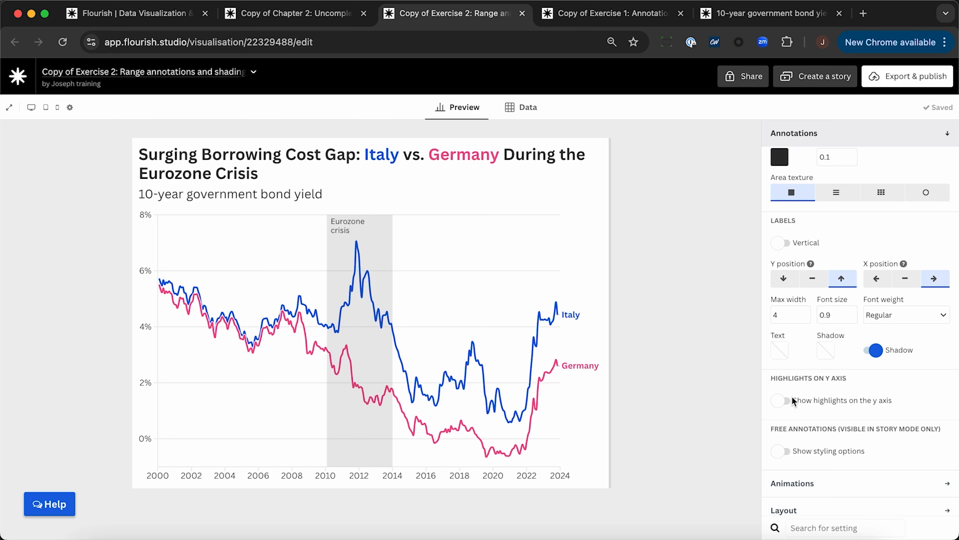
click(782, 399)
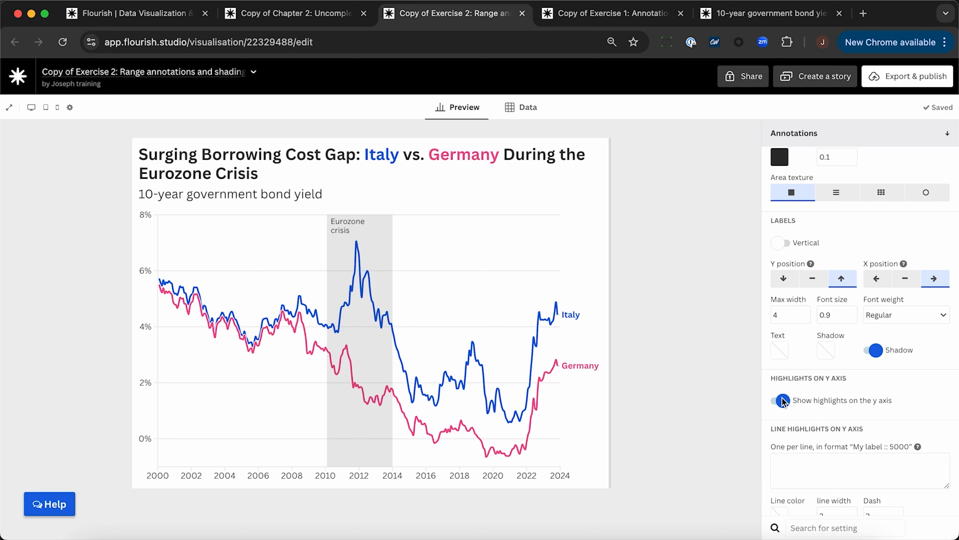
scroll(782, 397, down, 3)
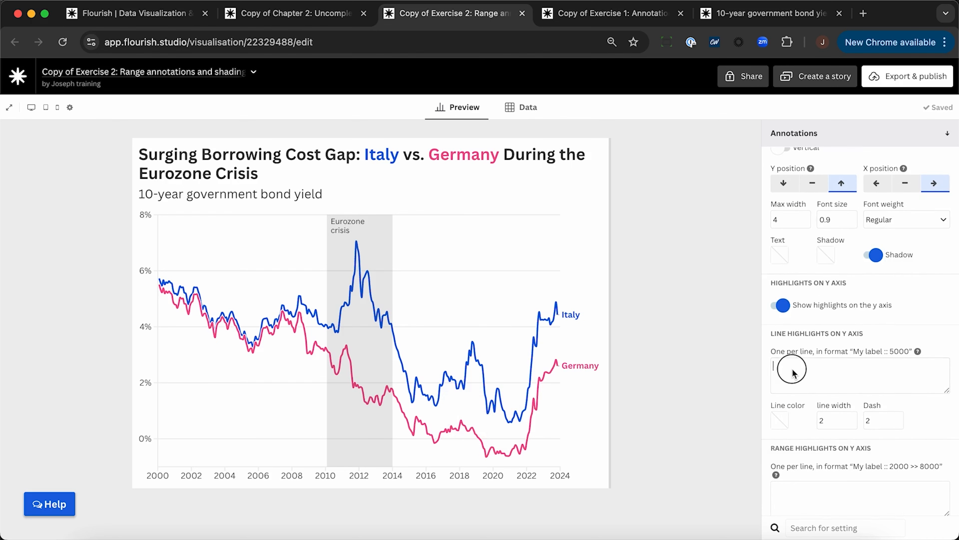
text(::)
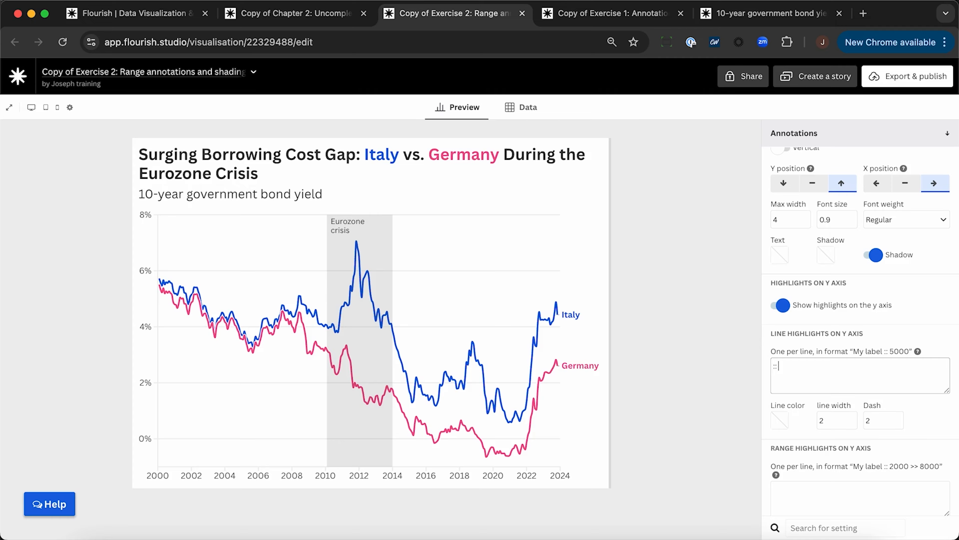
text( 0)
click(705, 360)
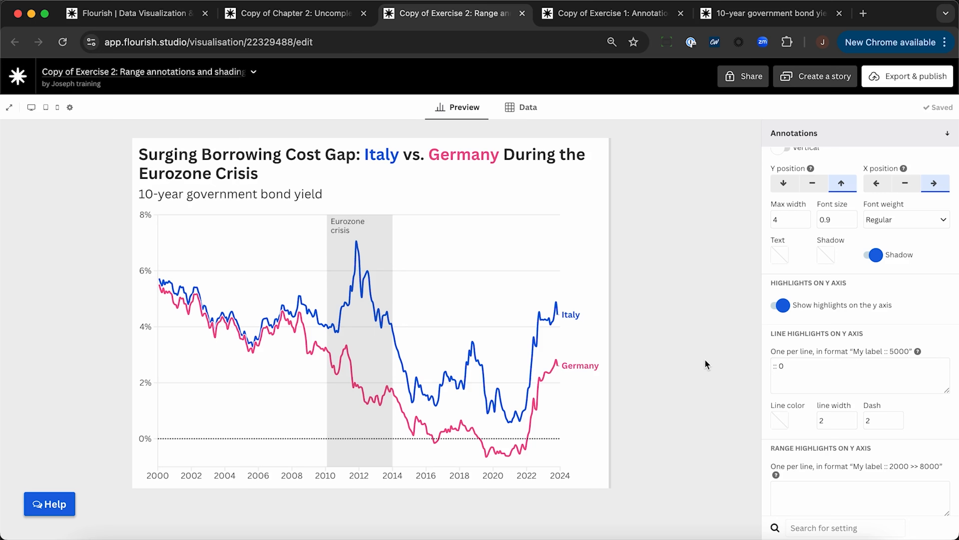